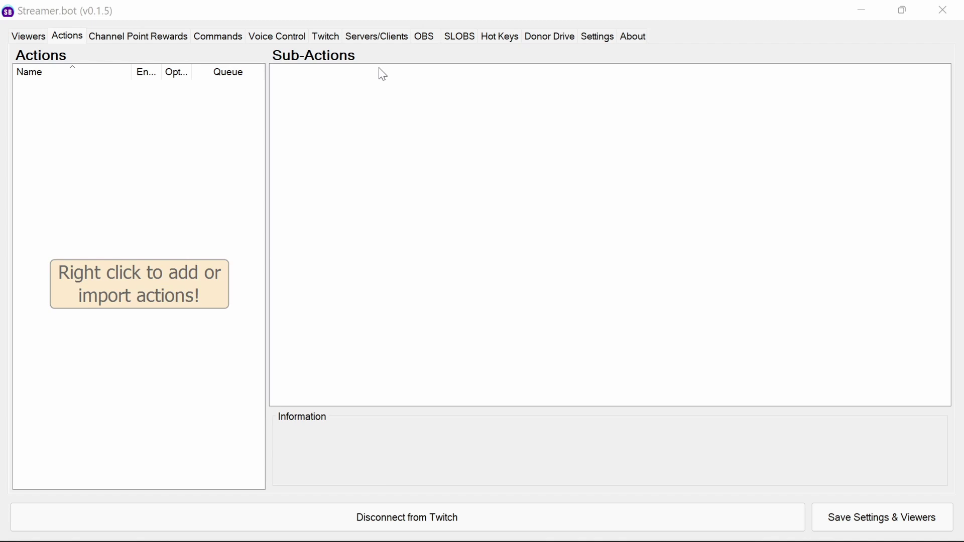
# Set Streamer.bot's internal websocket server on 127.0.0.1 port 8080 to auto start, and start the server
pyautogui.click(380, 37)
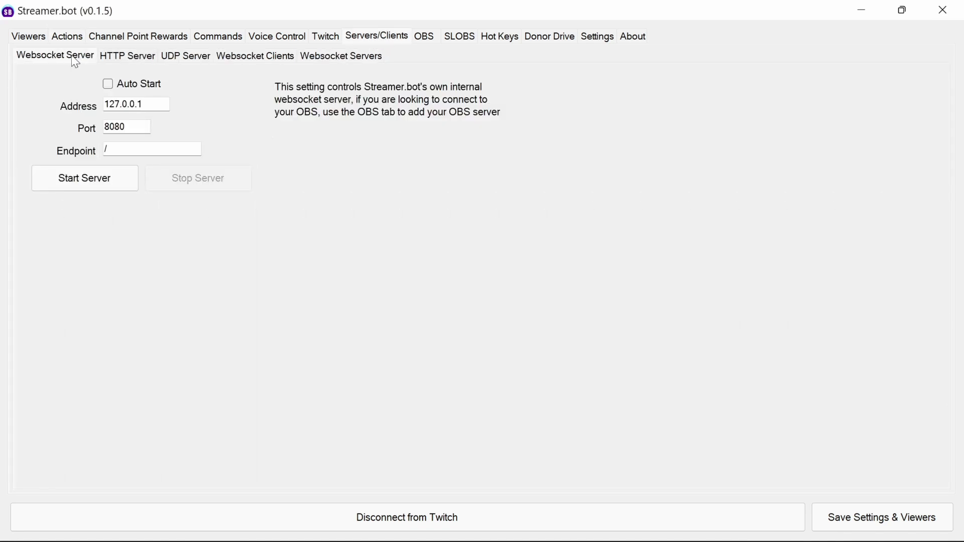
pyautogui.click(107, 84)
pyautogui.click(87, 183)
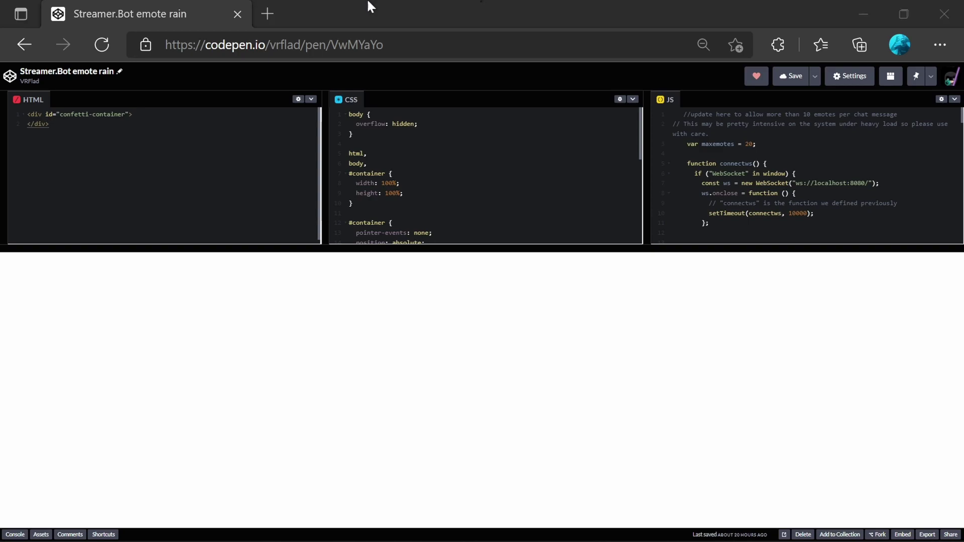
# Switch to CodePen, export the emote rain pen as a .zip, and extract it to C:\streamstuff\streamer-bot-emote-rain in File Explorer
pyautogui.click(927, 534)
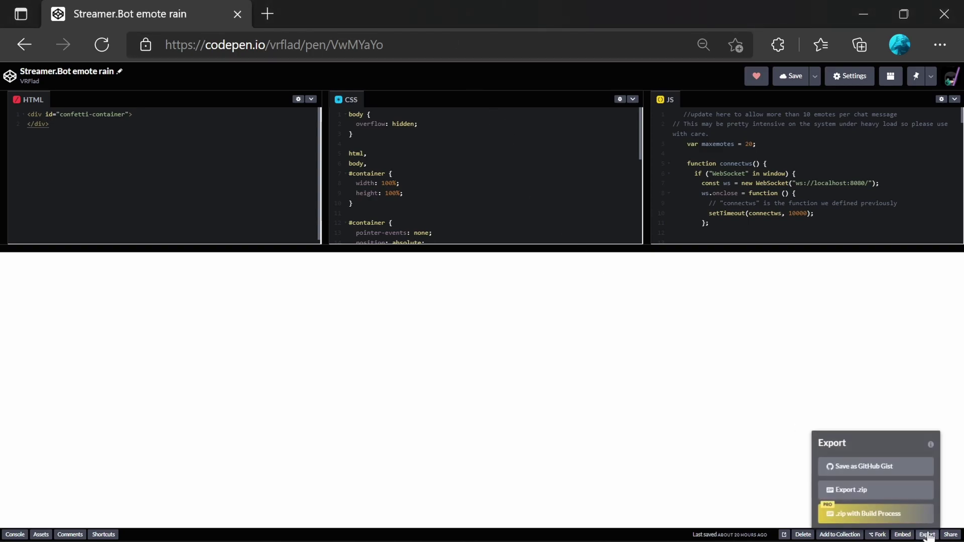
pyautogui.click(898, 495)
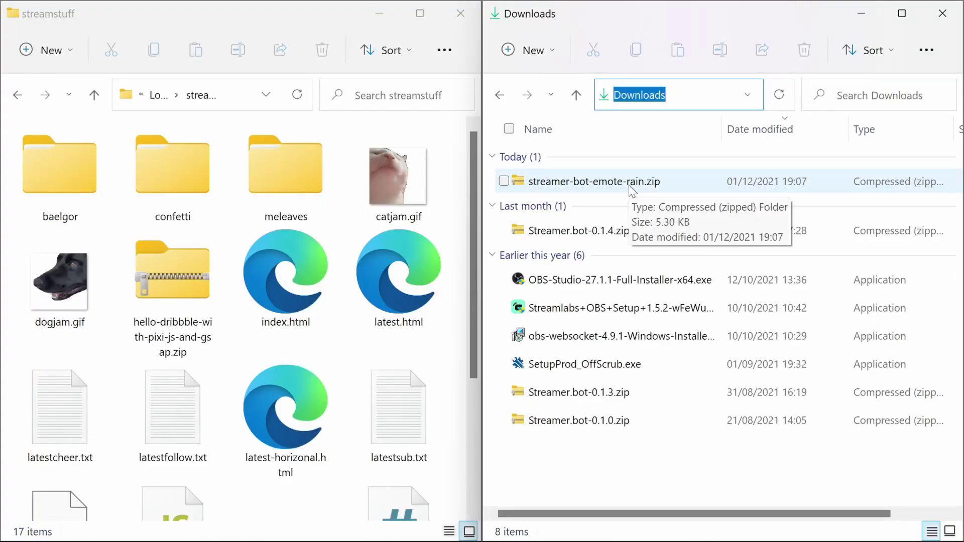
pyautogui.moveTo(629, 185); pyautogui.dragTo(427, 126)
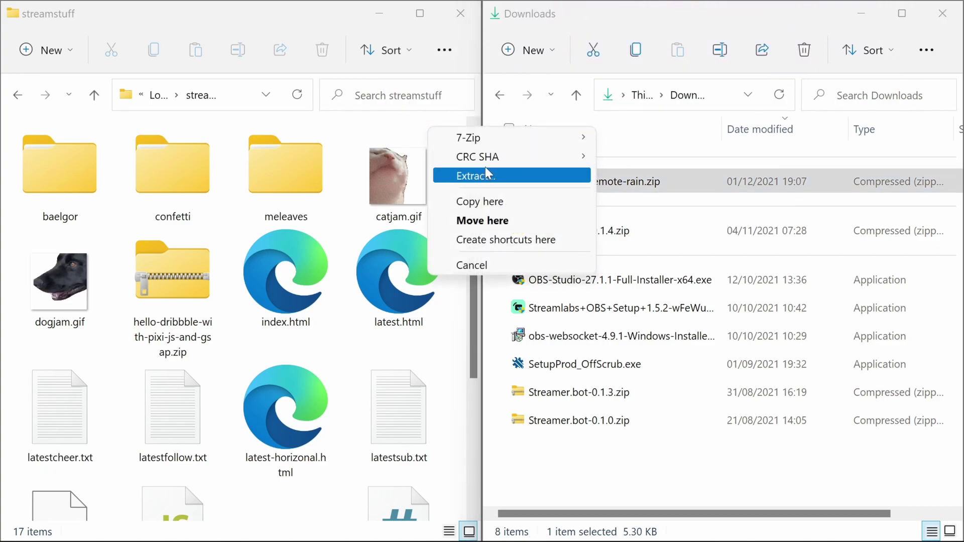
pyautogui.click(489, 175)
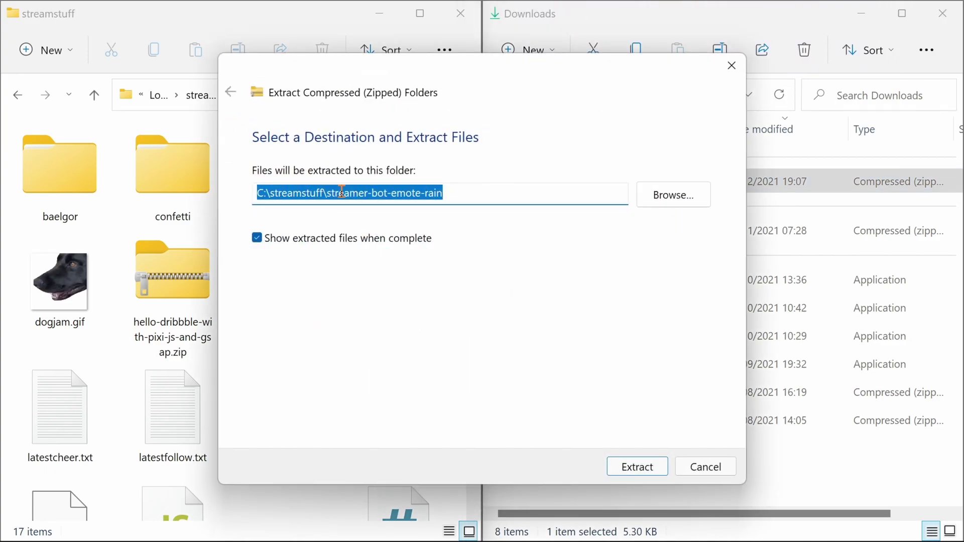
pyautogui.click(647, 468)
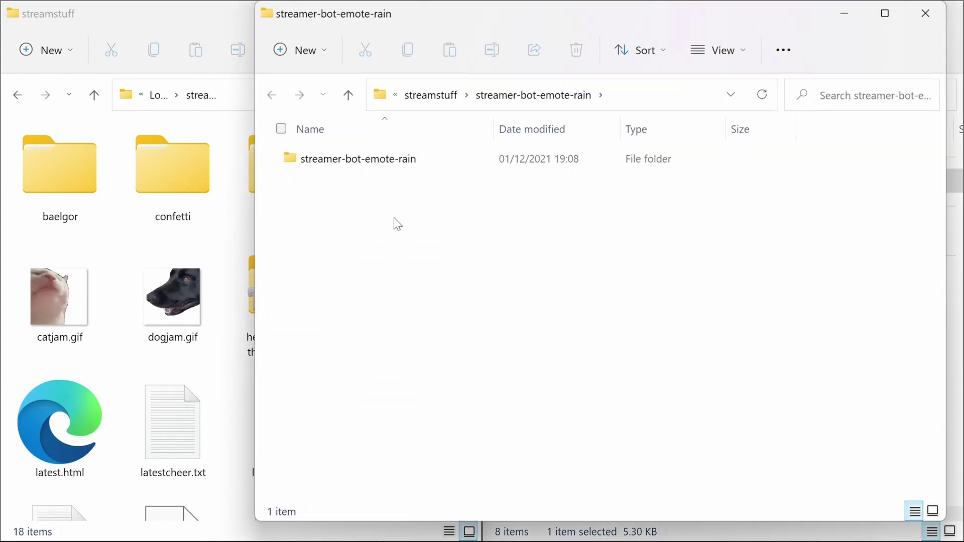
# Open index.html from the dist folder inside the extracted streamer-bot-emote-rain folder
pyautogui.doubleClick(410, 162)
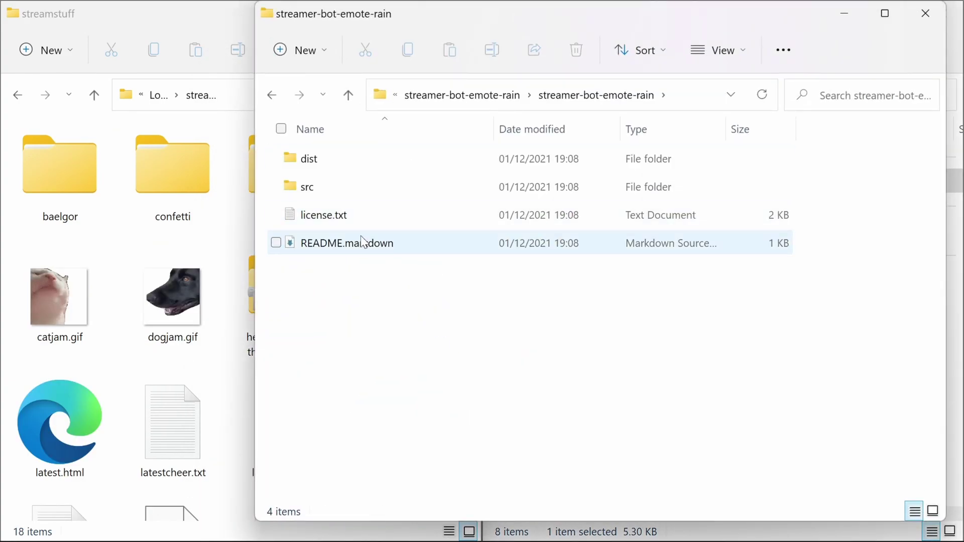
pyautogui.doubleClick(357, 161)
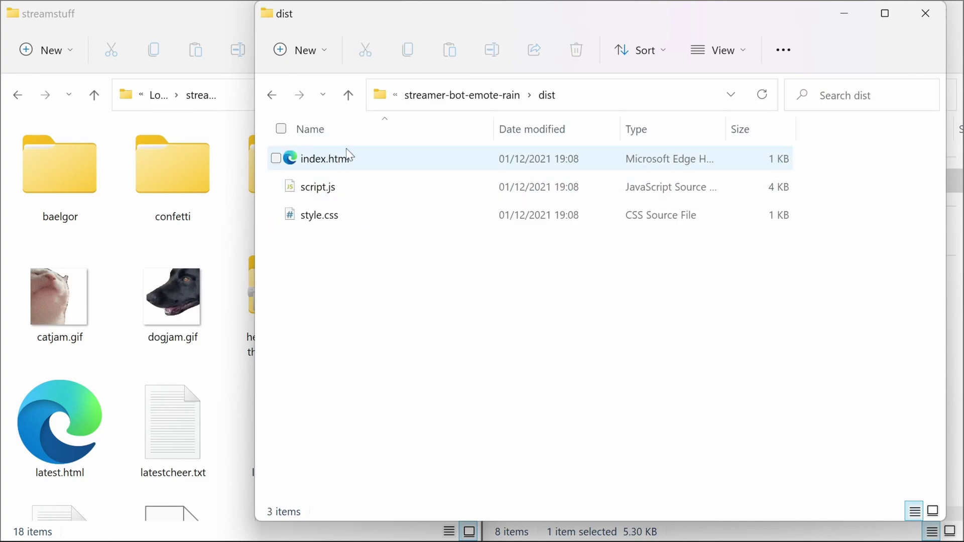
pyautogui.click(335, 160)
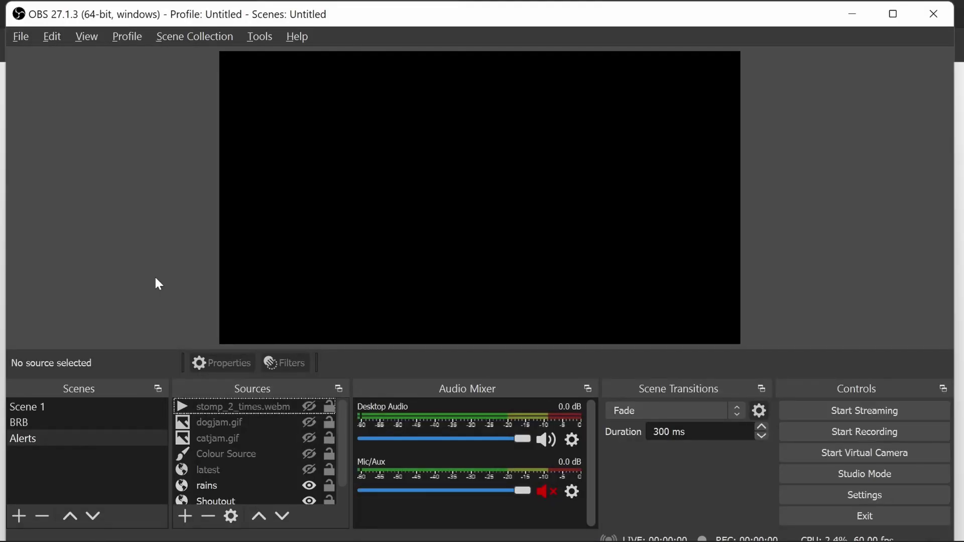
# Switch to OBS and add a new browser source named Emoterain to the Alerts scene
pyautogui.click(185, 516)
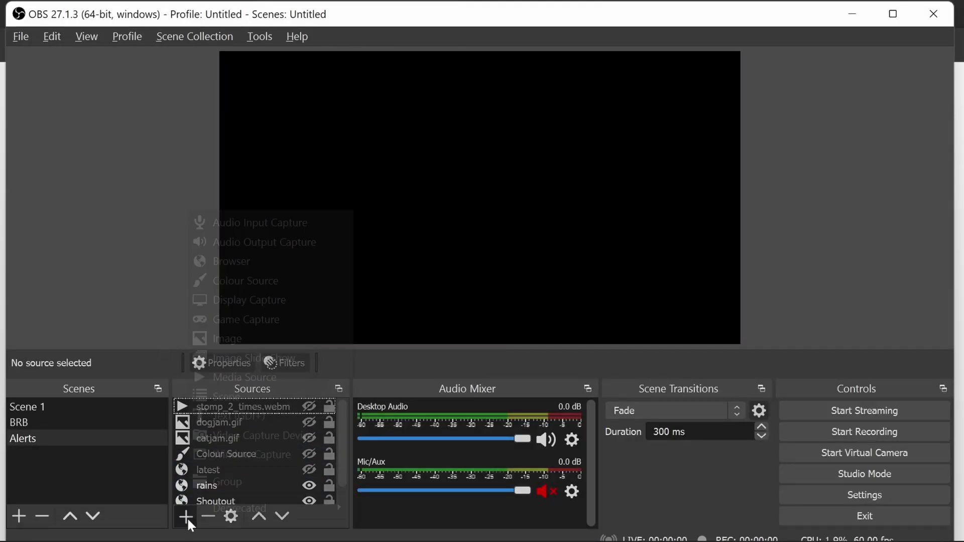
pyautogui.click(254, 267)
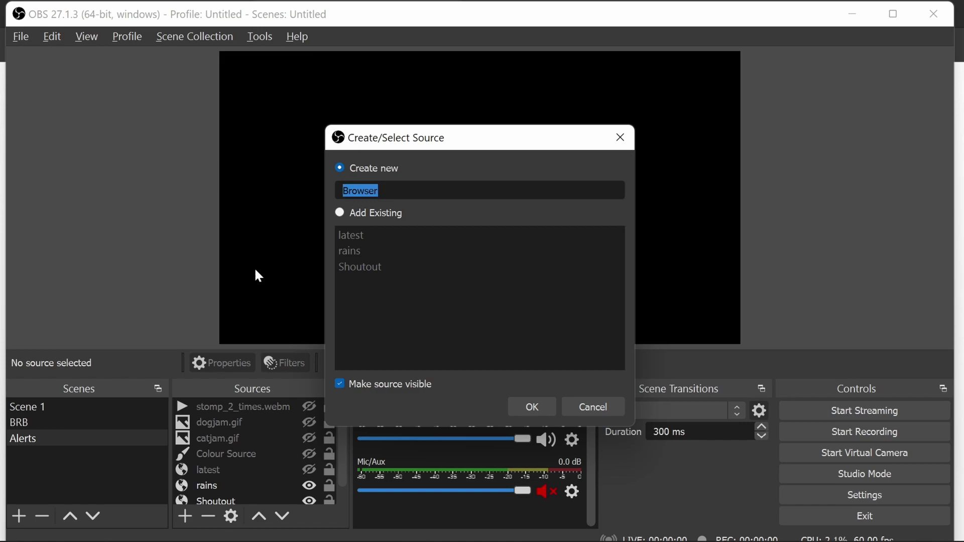
pyautogui.write('Emoterain')
pyautogui.press('Return')
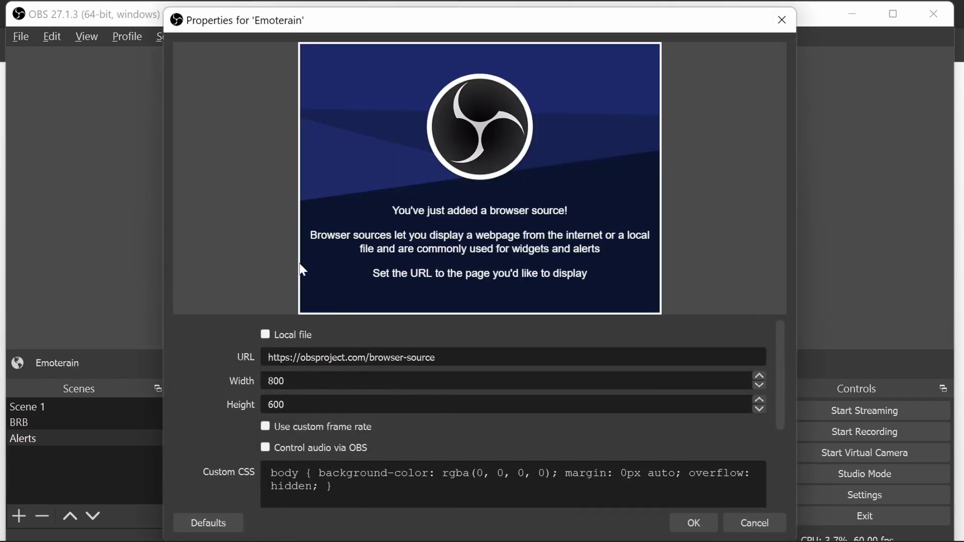
# Set the Emoterain source's URL to file:///C:/streamstuff/streamer-bot-emote-rain/streamer-bot-emote-rain/dist/index.html and its size to 1920 by 1080
pyautogui.moveTo(458, 357); pyautogui.dragTo(231, 355)
pyautogui.write('file:///C:/streamstuff/streamer-bot-emote-rain/streamer-bot-emote-rain/dist/index.html')
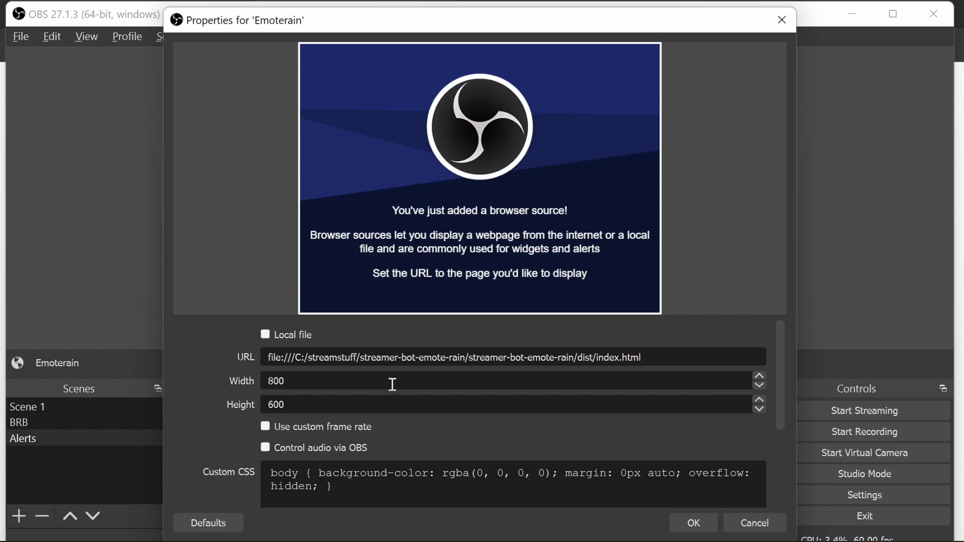
pyautogui.moveTo(337, 383); pyautogui.dragTo(212, 378)
pyautogui.write('1920')
pyautogui.press('Tab')
pyautogui.write('1080')
pyautogui.click(692, 525)
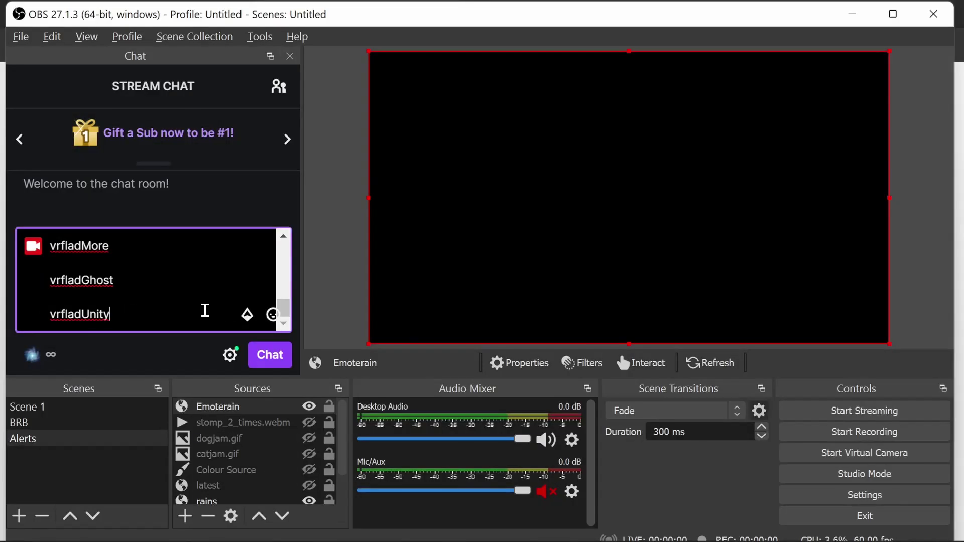
# Test the emote rain by sending the prepared message full of emotes in the stream chat three times
pyautogui.press('Return')
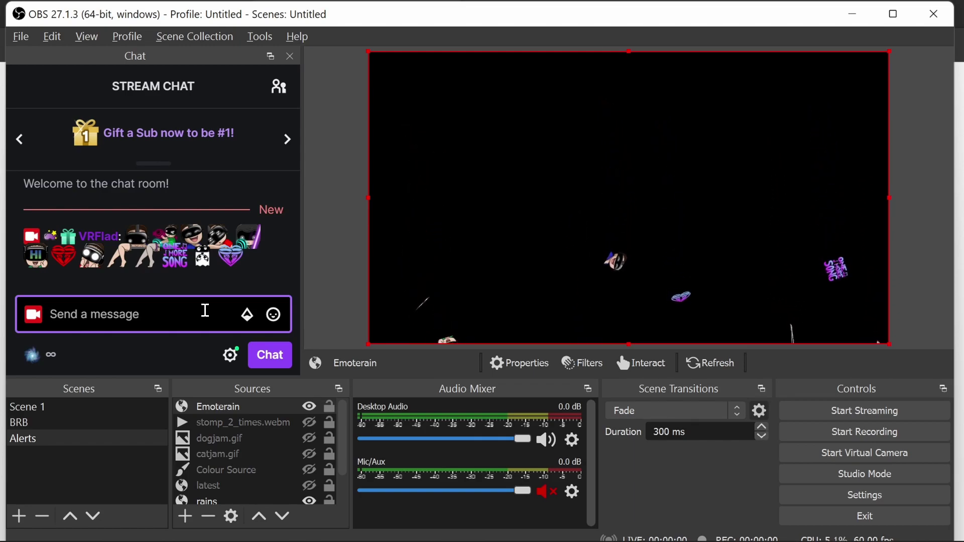
pyautogui.hotkey('ctrl', 'v')
pyautogui.press('Return')
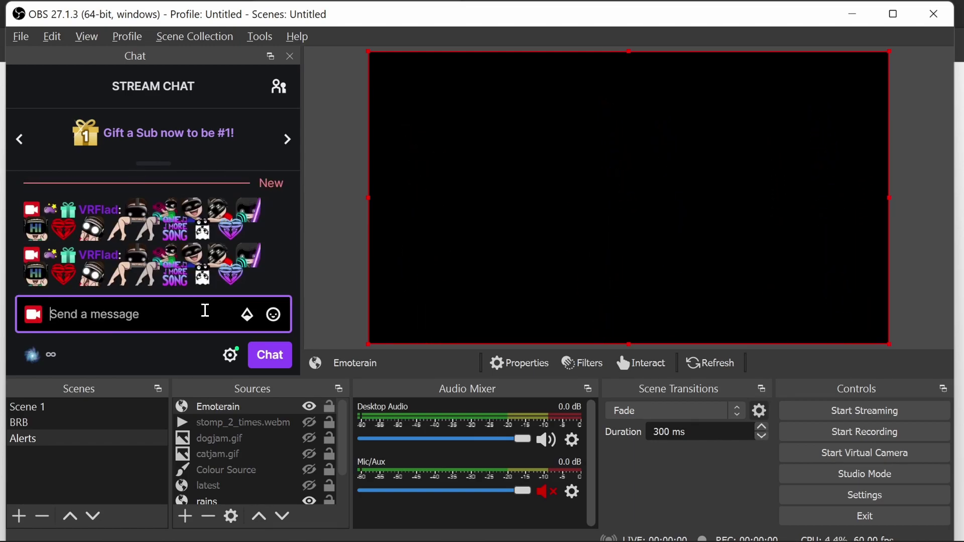
pyautogui.hotkey('ctrl', 'v')
pyautogui.press('Return')
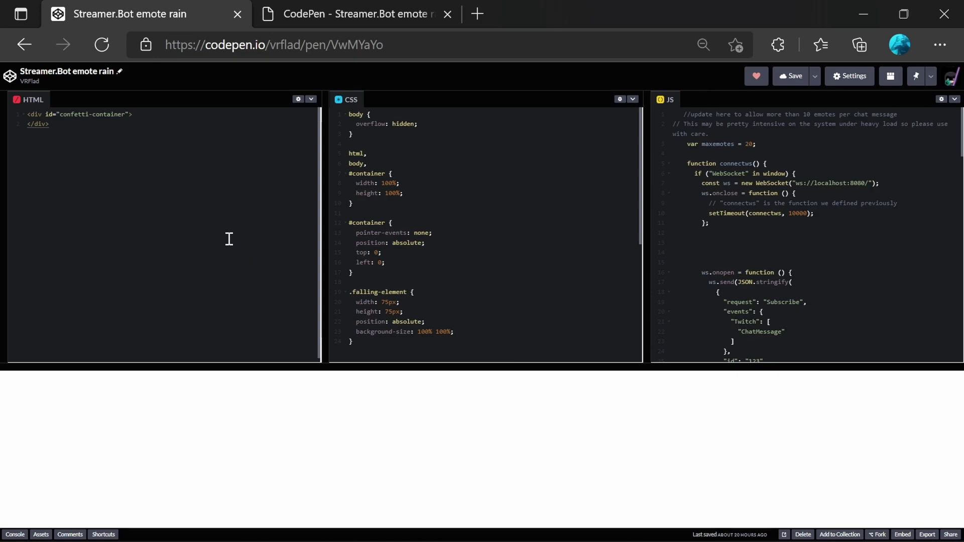
# Switch to the pen on CodePen and examine its HTML container, the CSS container rules and the falling-element width and height
pyautogui.moveTo(61, 129); pyautogui.dragTo(4, 121)
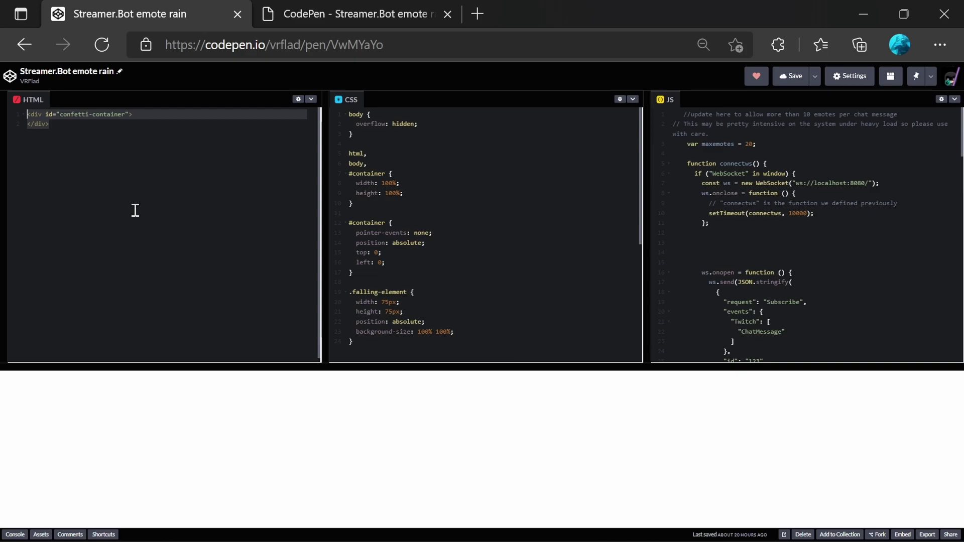
pyautogui.moveTo(421, 195); pyautogui.dragTo(345, 180)
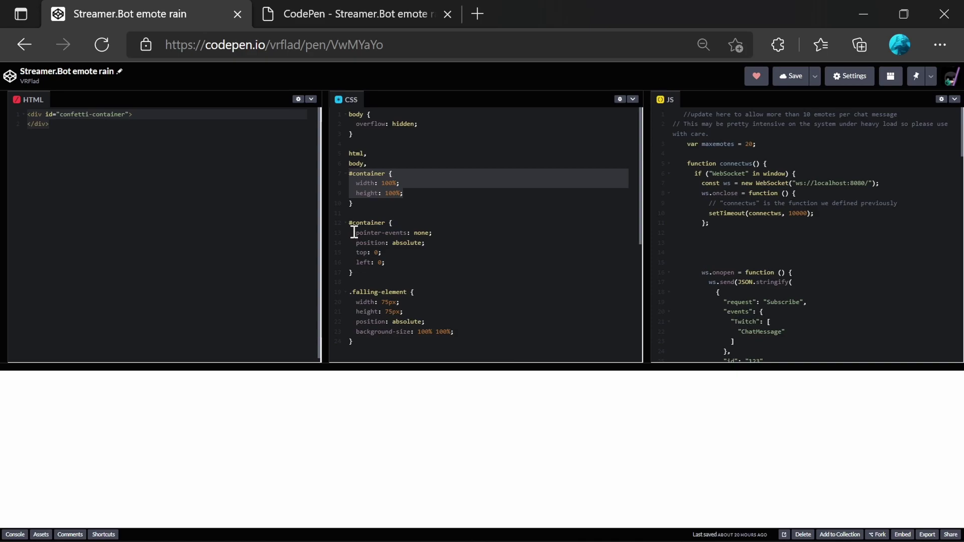
pyautogui.moveTo(405, 270); pyautogui.dragTo(339, 221)
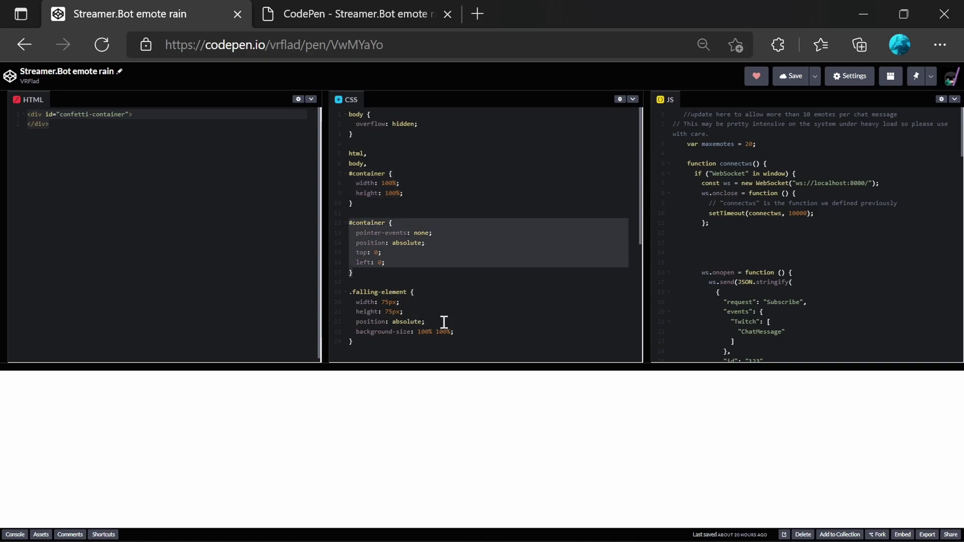
pyautogui.moveTo(425, 312); pyautogui.dragTo(356, 303)
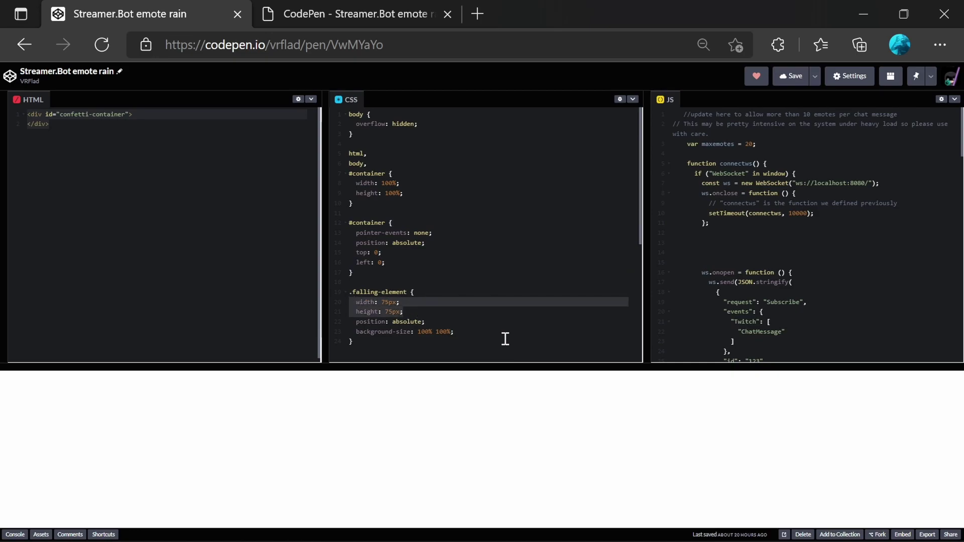
pyautogui.click(390, 303)
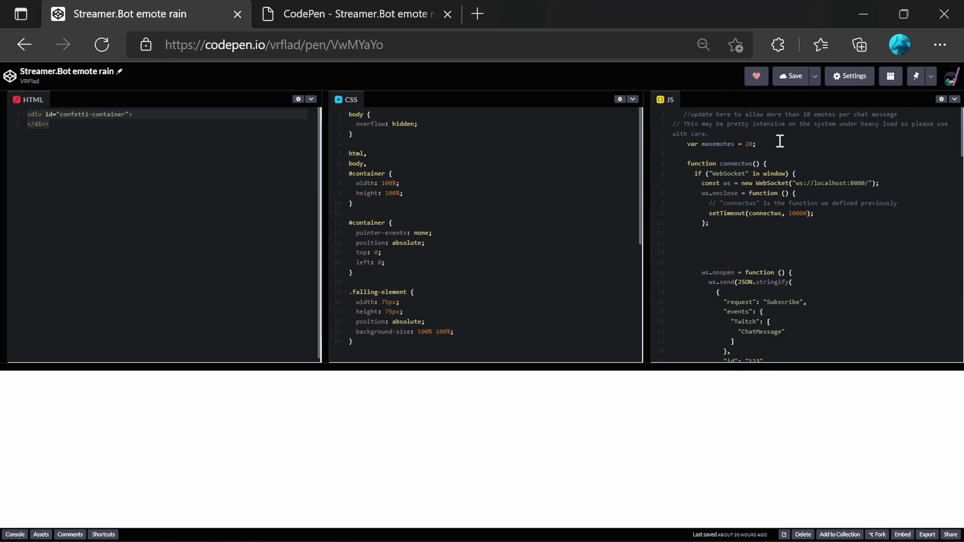
# Examine the JavaScript's maxemotes variable, WebSocket address, reconnect timeout and Twitch ChatMessage subscription
pyautogui.moveTo(758, 144); pyautogui.dragTo(684, 146)
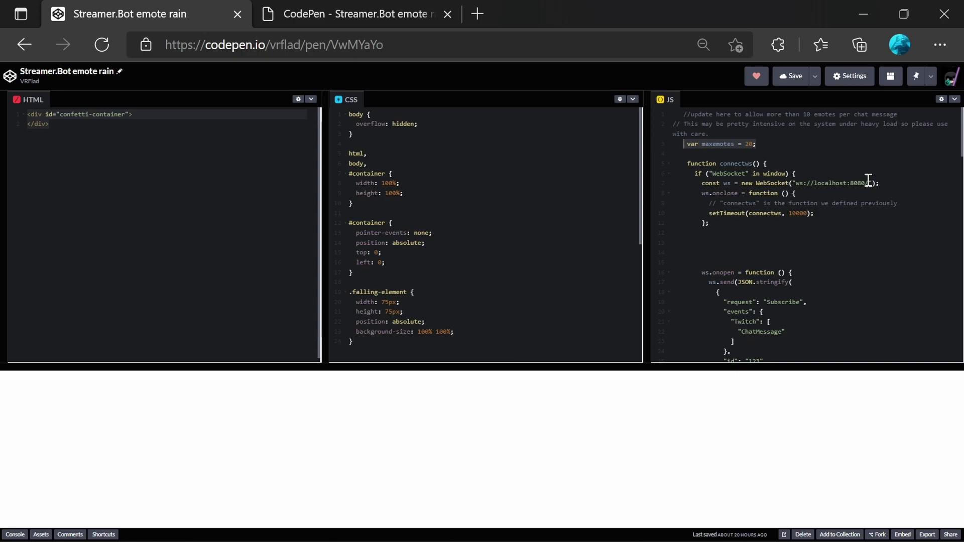
pyautogui.click(686, 163)
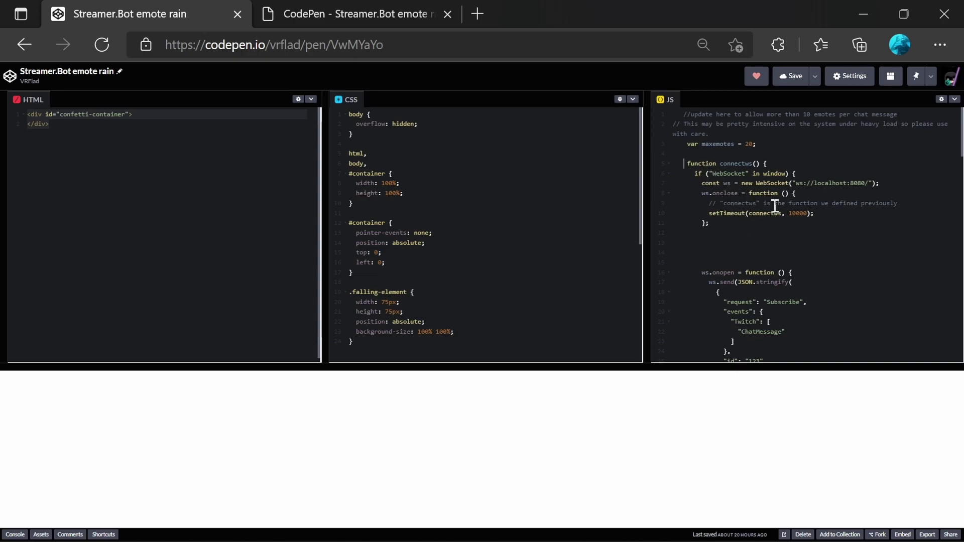
pyautogui.moveTo(875, 184); pyautogui.dragTo(796, 184)
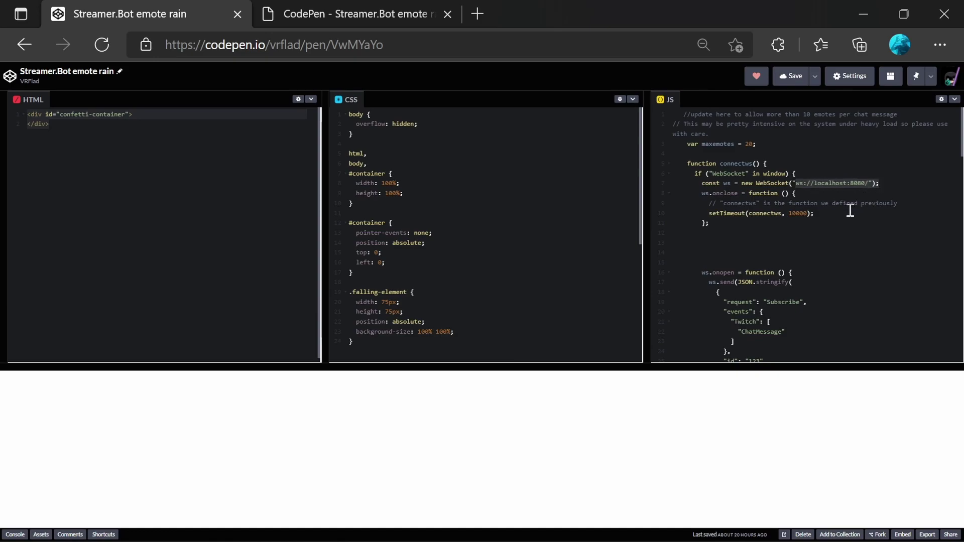
pyautogui.scroll(-3, 848, 211)
pyautogui.moveTo(820, 140); pyautogui.dragTo(682, 134)
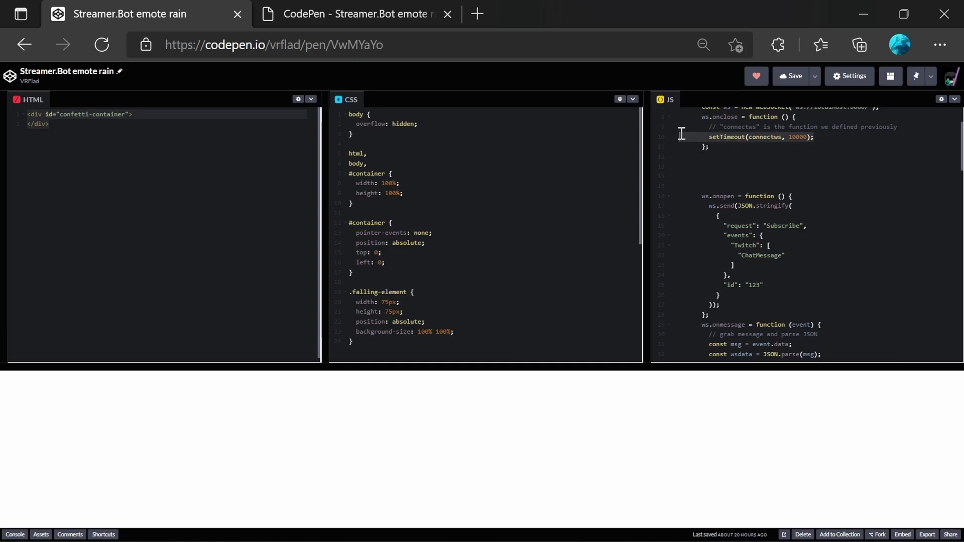
pyautogui.scroll(-2, 831, 180)
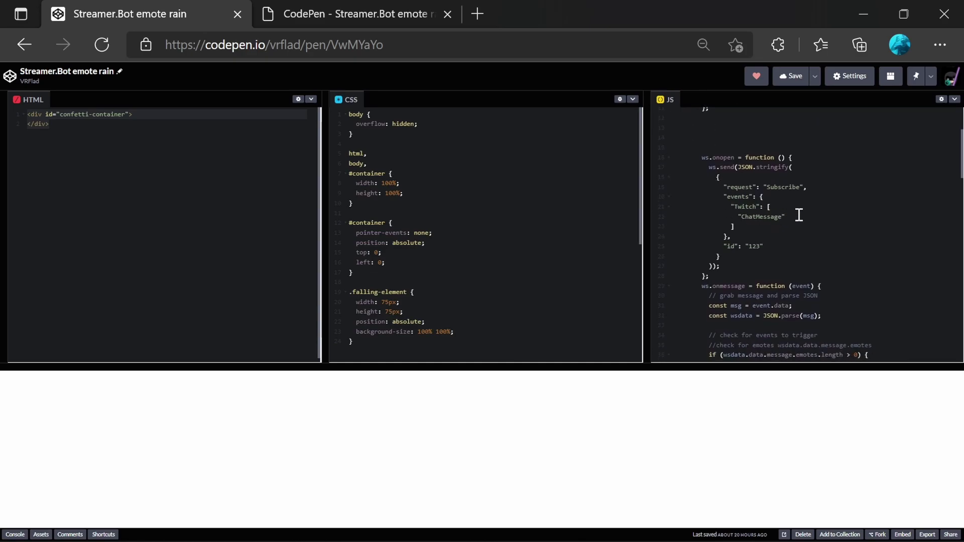
pyautogui.moveTo(802, 217); pyautogui.dragTo(683, 207)
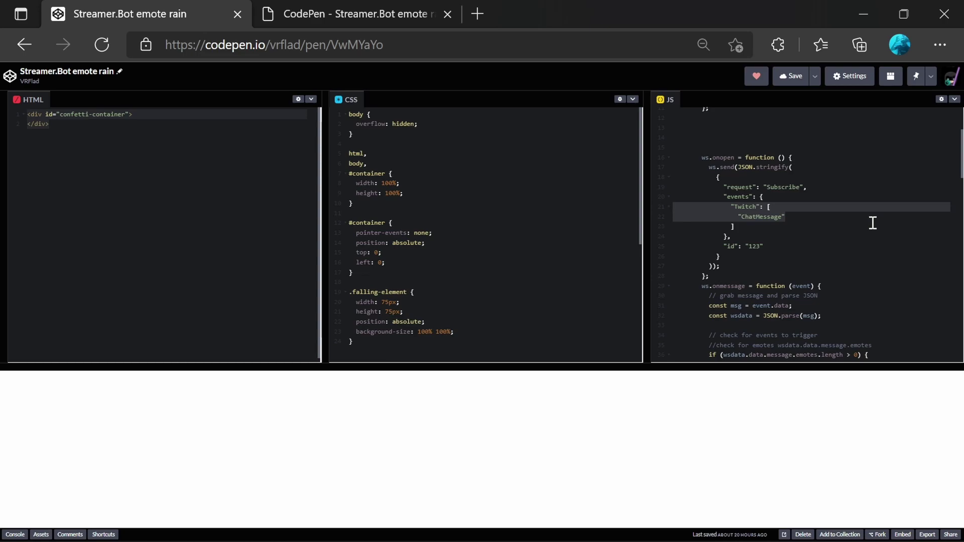
# Examine the JavaScript's ws.onmessage handler, its check for emotes in the message and the condition capping emotecount at maxemotes
pyautogui.scroll(-4, 860, 224)
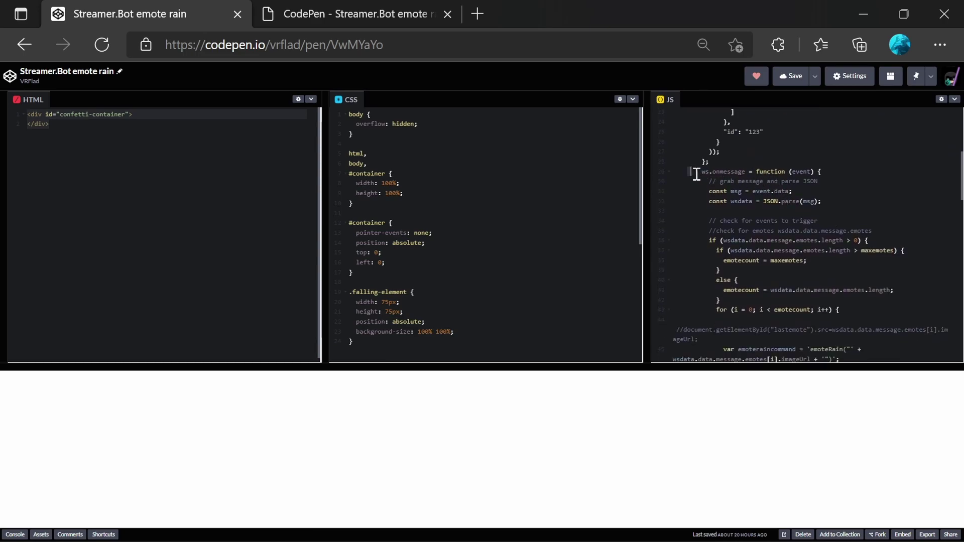
pyautogui.moveTo(688, 172); pyautogui.dragTo(829, 178)
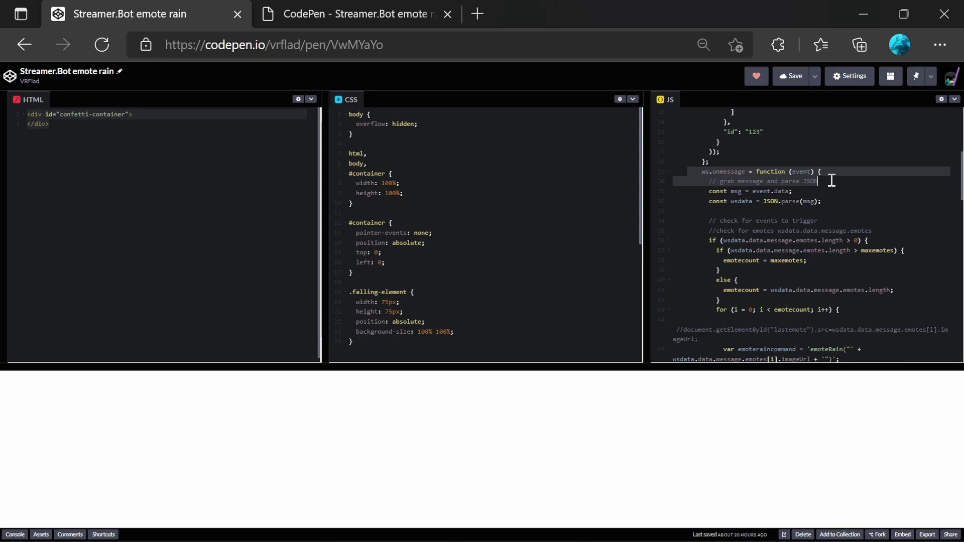
pyautogui.scroll(-3, 837, 209)
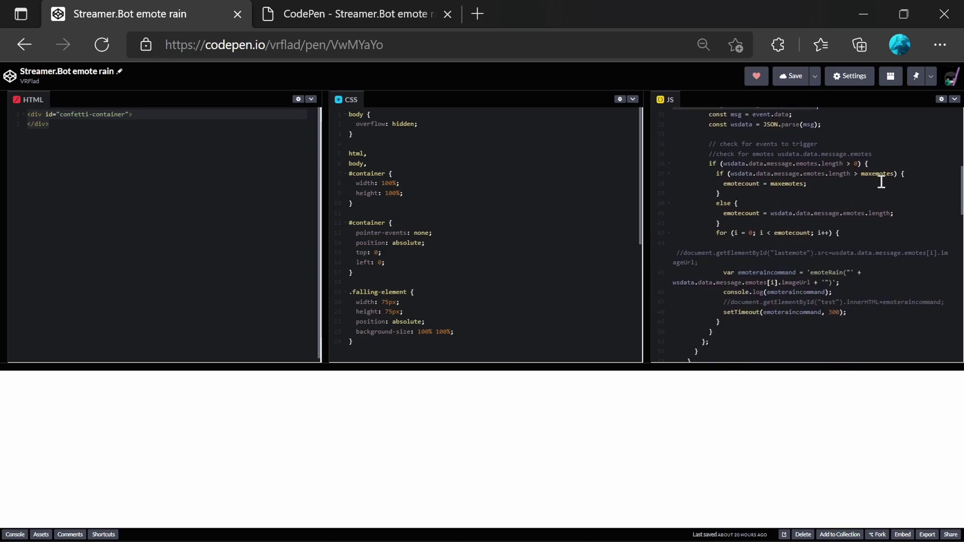
pyautogui.moveTo(847, 163); pyautogui.dragTo(723, 164)
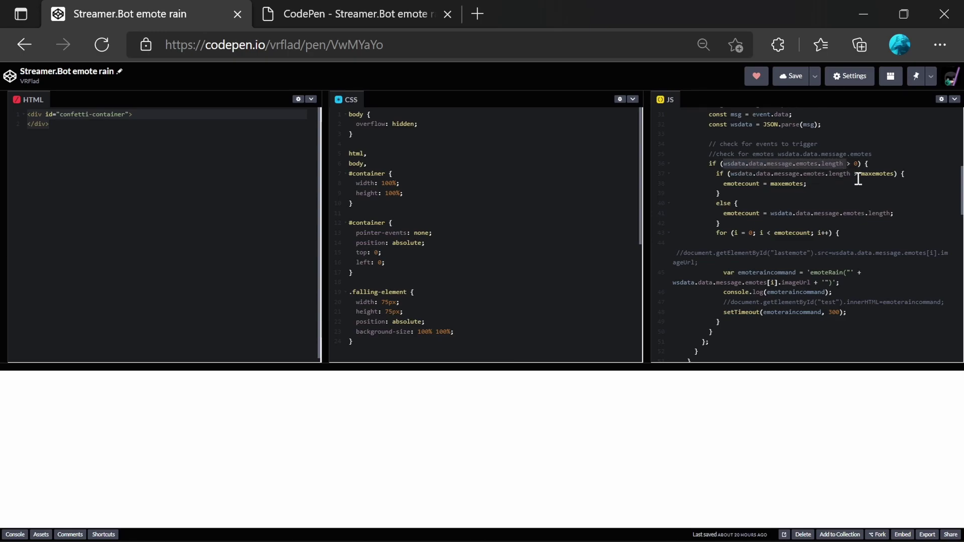
pyautogui.moveTo(715, 173); pyautogui.dragTo(894, 174)
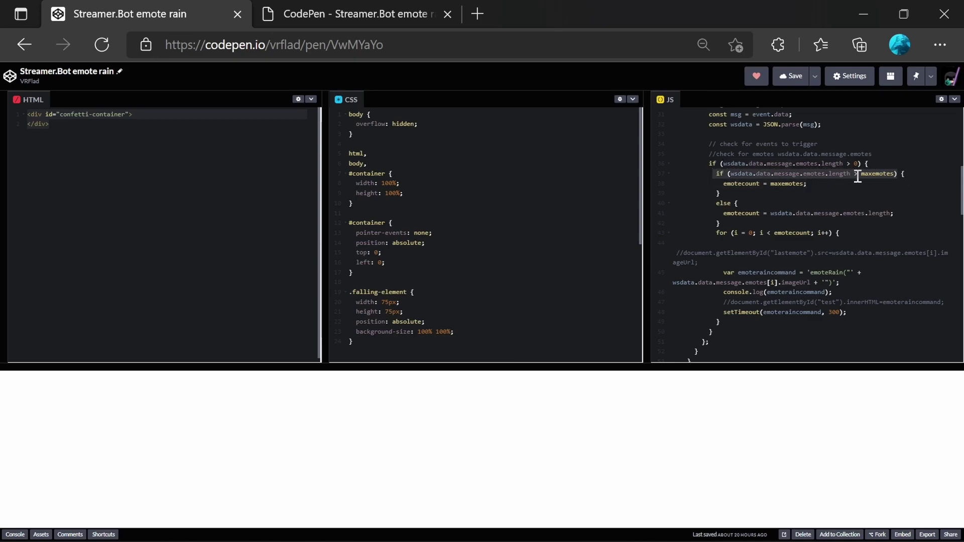
pyautogui.moveTo(829, 185); pyautogui.dragTo(713, 183)
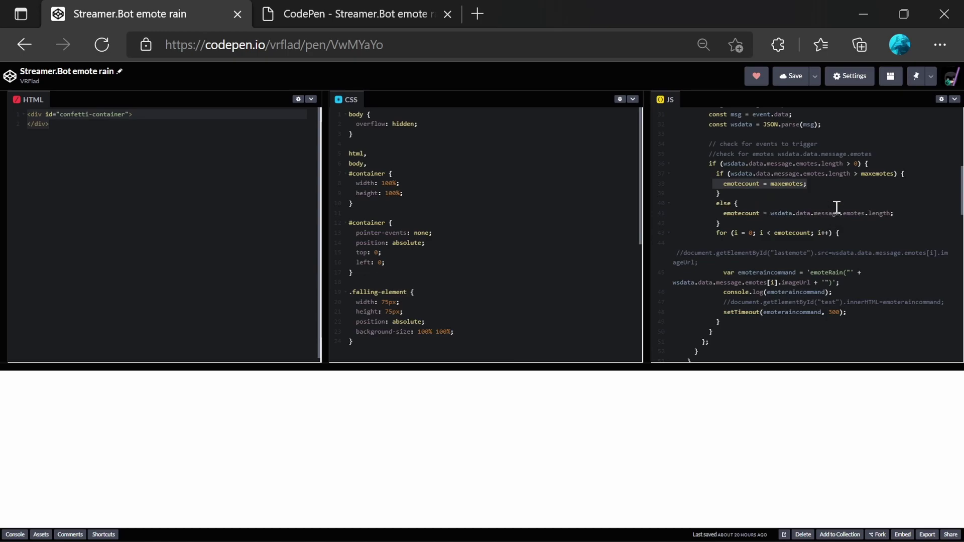
# Examine the for loop over emotecount, the emoteraincommand string built from each emote's imageUrl, and the setTimeout call that runs it
pyautogui.scroll(-2, 833, 193)
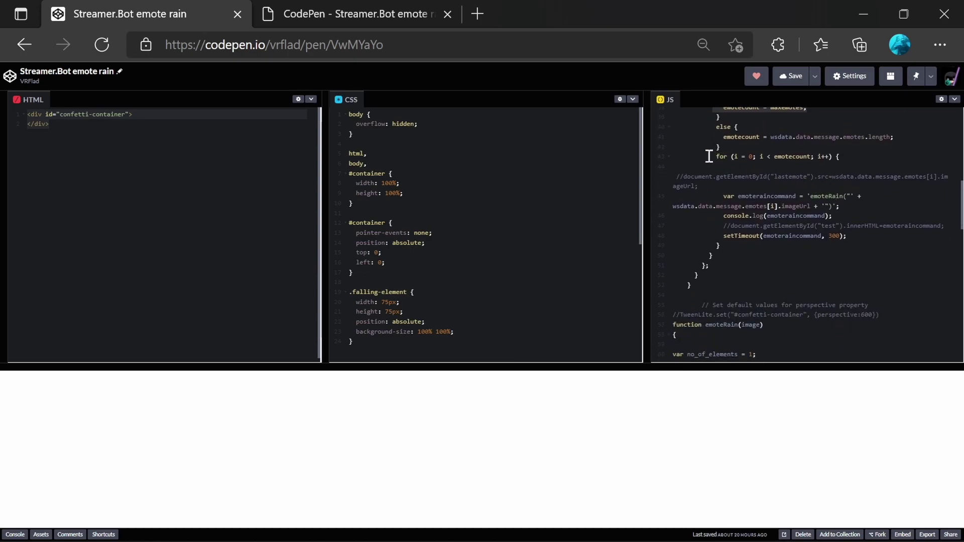
pyautogui.moveTo(709, 157); pyautogui.dragTo(852, 157)
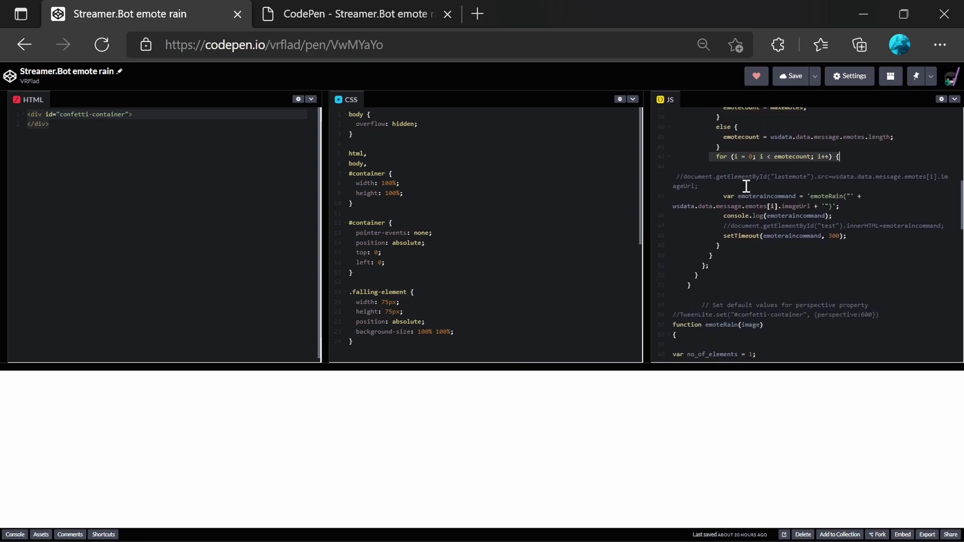
pyautogui.scroll(-1, 746, 186)
pyautogui.click(810, 157)
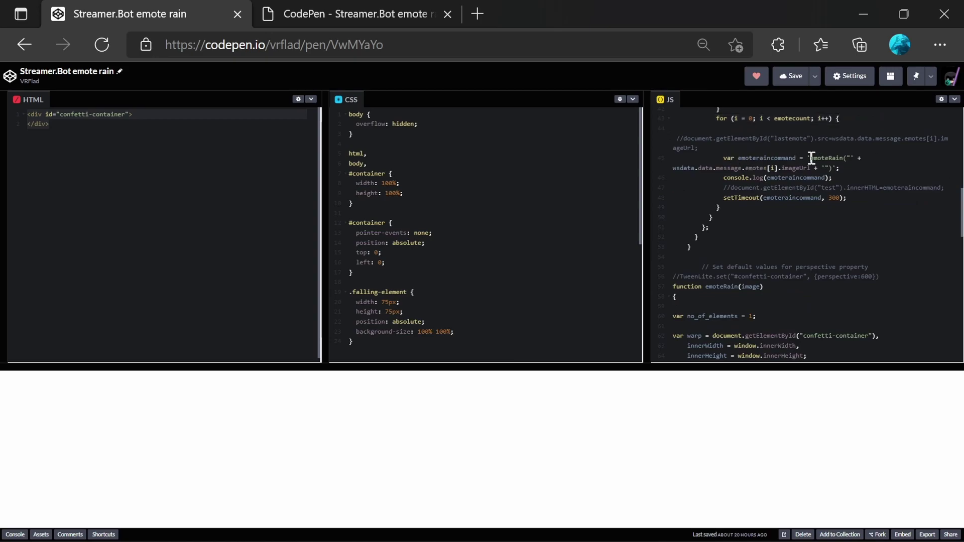
pyautogui.doubleClick(811, 157)
pyautogui.click(810, 167)
pyautogui.click(801, 178)
pyautogui.moveTo(849, 199); pyautogui.dragTo(709, 199)
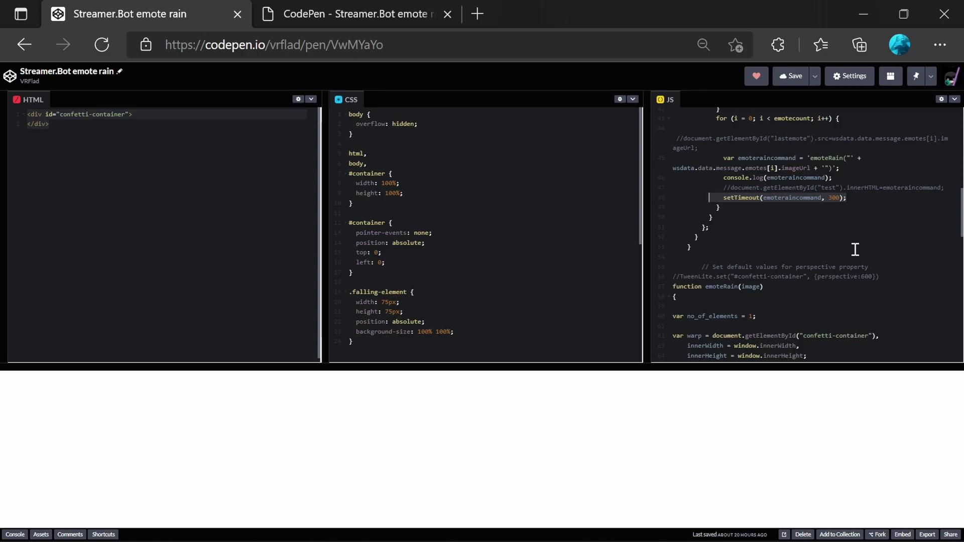
# Examine the emoteRain function's no_of_elements variable, the falling_animation tweens, the Randomizer function and the closing connectws() call
pyautogui.scroll(-3, 855, 249)
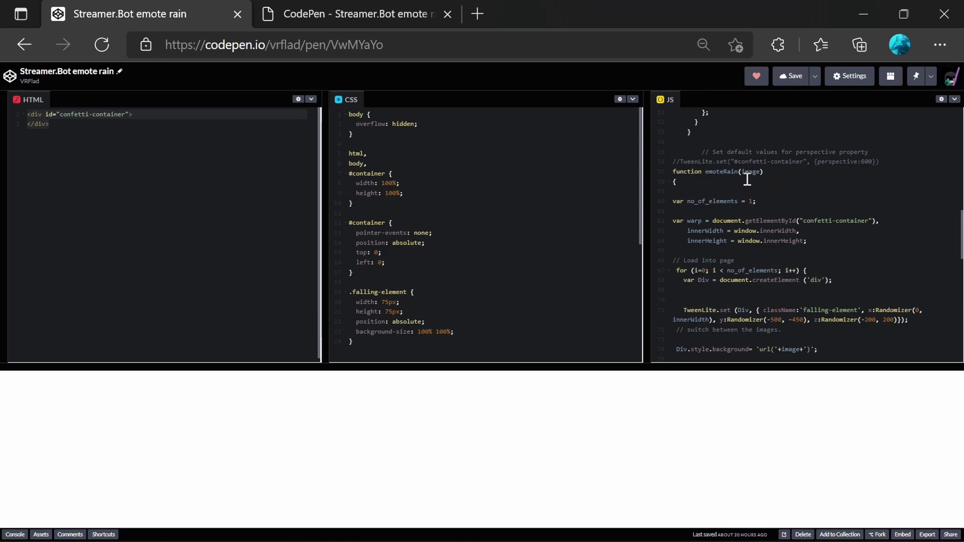
pyautogui.scroll(-2, 782, 185)
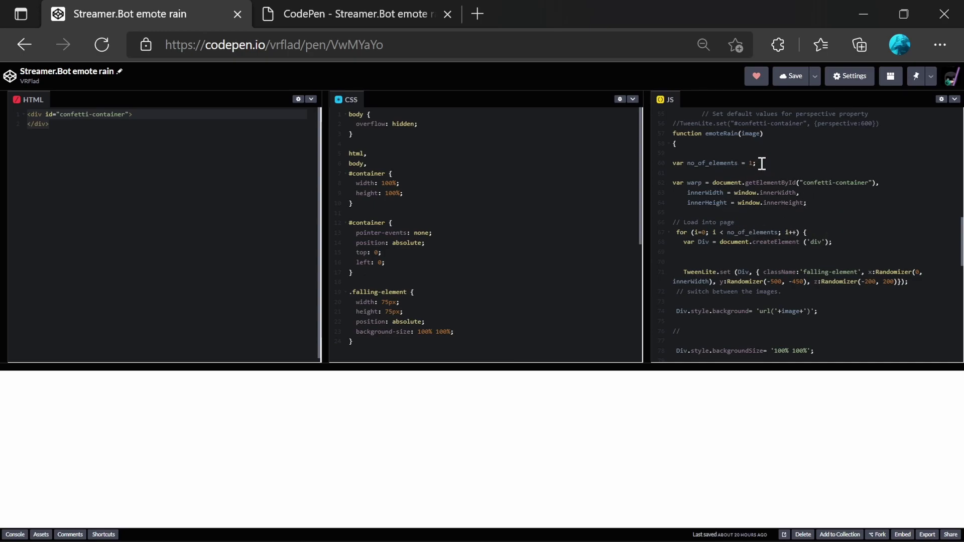
pyautogui.moveTo(757, 164); pyautogui.dragTo(673, 163)
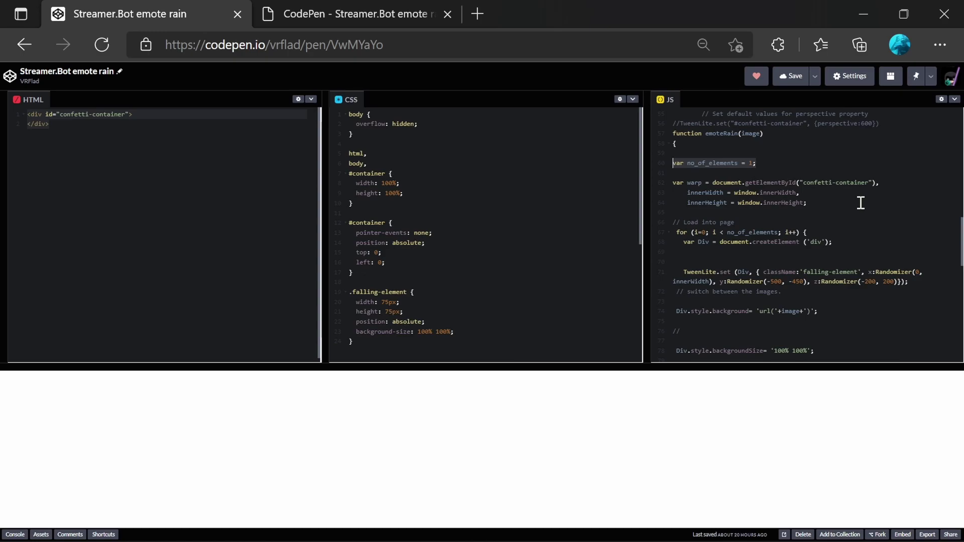
pyautogui.scroll(-5, 830, 213)
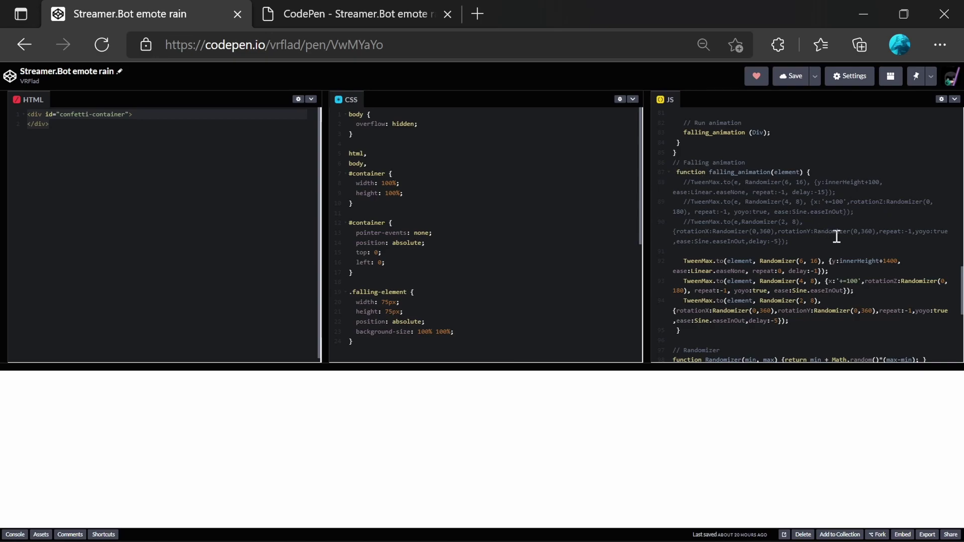
pyautogui.scroll(-2, 837, 237)
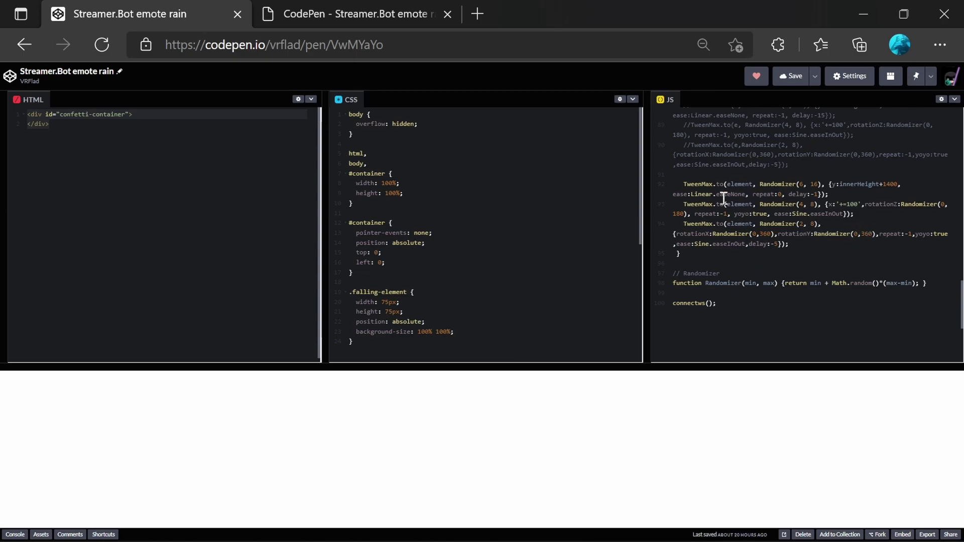
pyautogui.moveTo(717, 304); pyautogui.dragTo(668, 305)
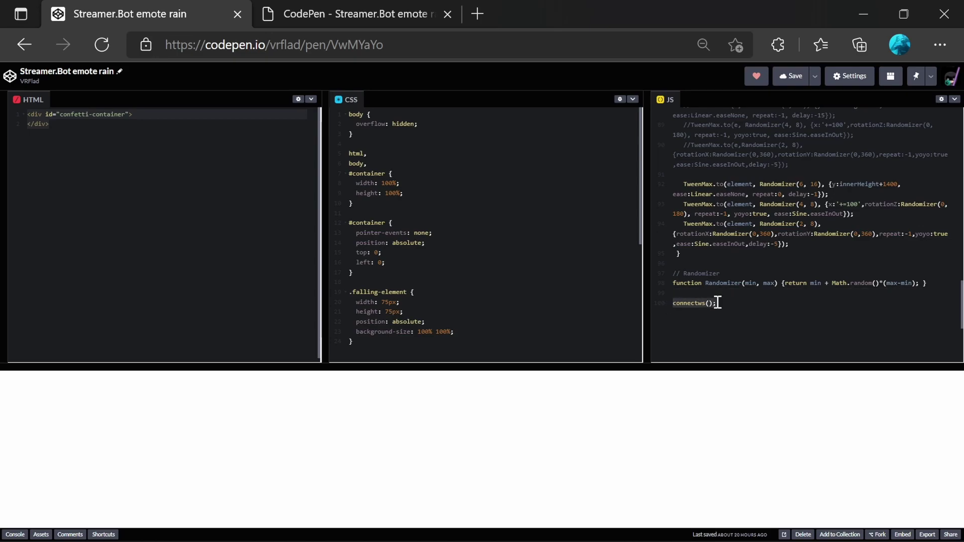